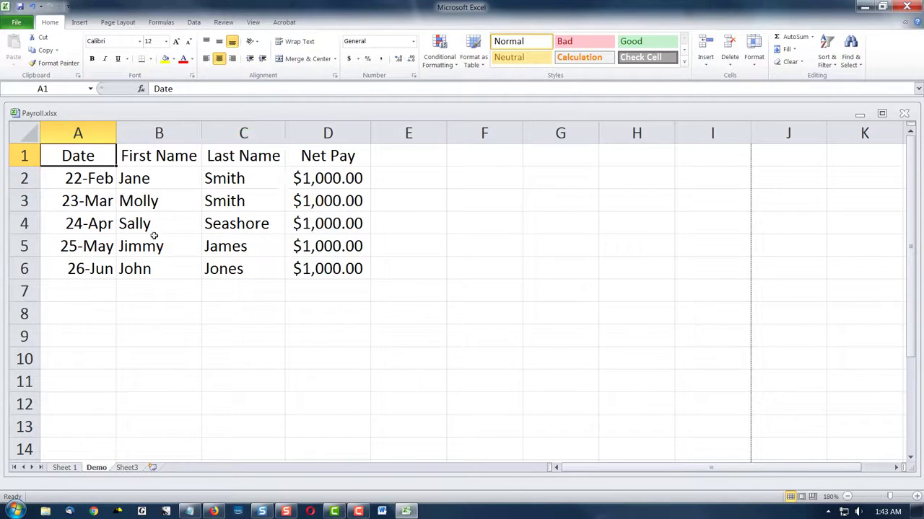
Switch the sheet to Page Layout view and click into the header area.
click(253, 23)
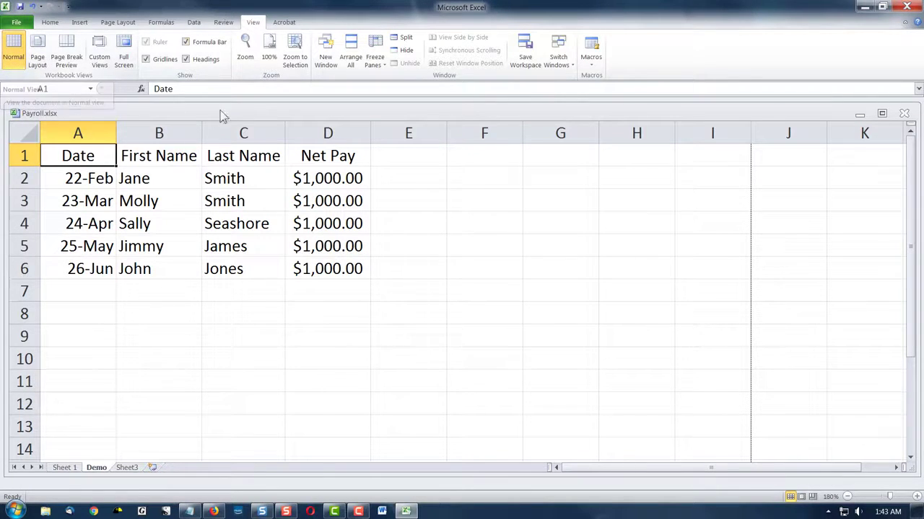
click(81, 24)
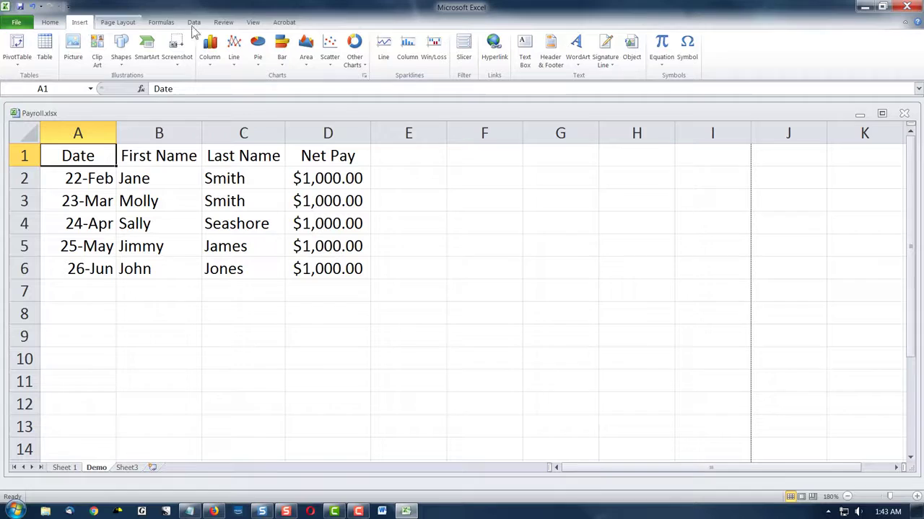
click(253, 22)
click(38, 56)
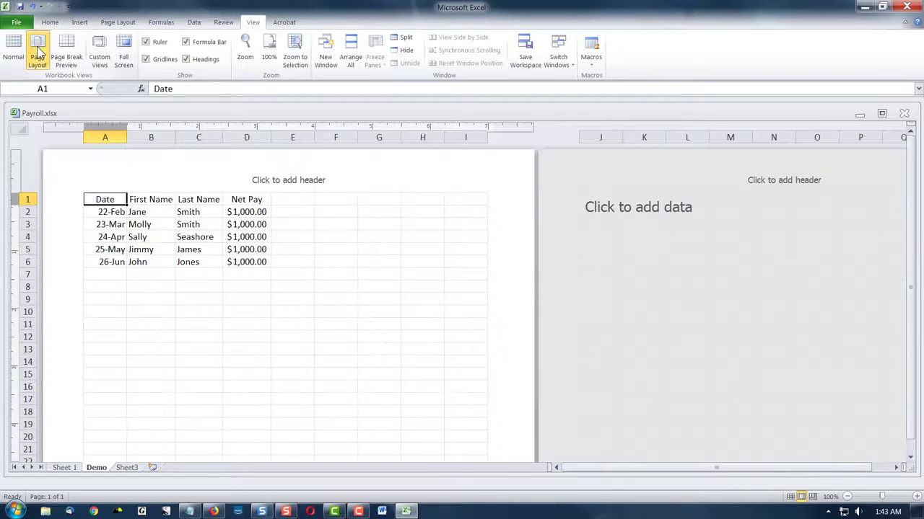
click(339, 183)
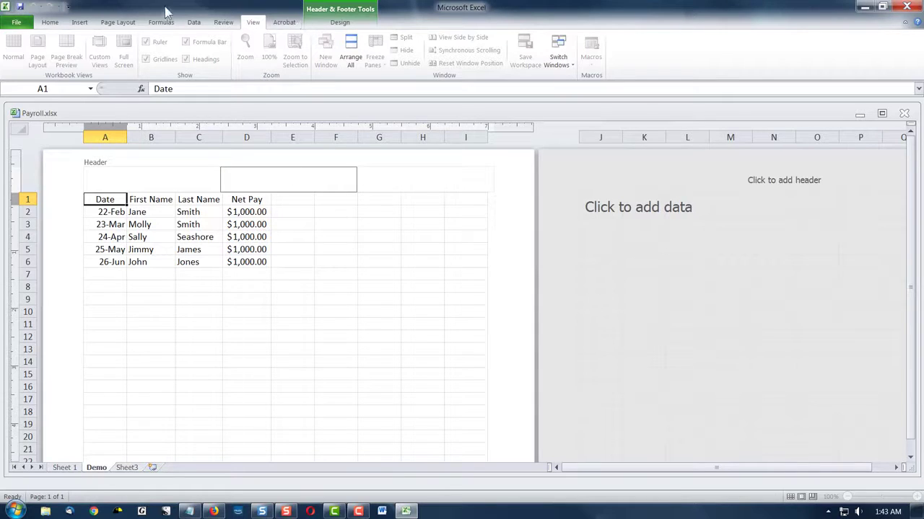
Return to Normal view, then open the centre header via Insert's Header & Footer.
click(80, 22)
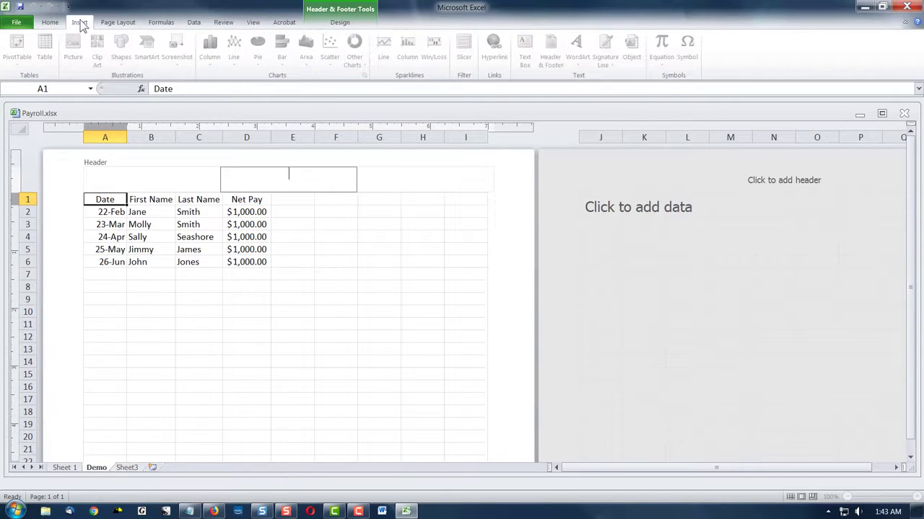
click(301, 247)
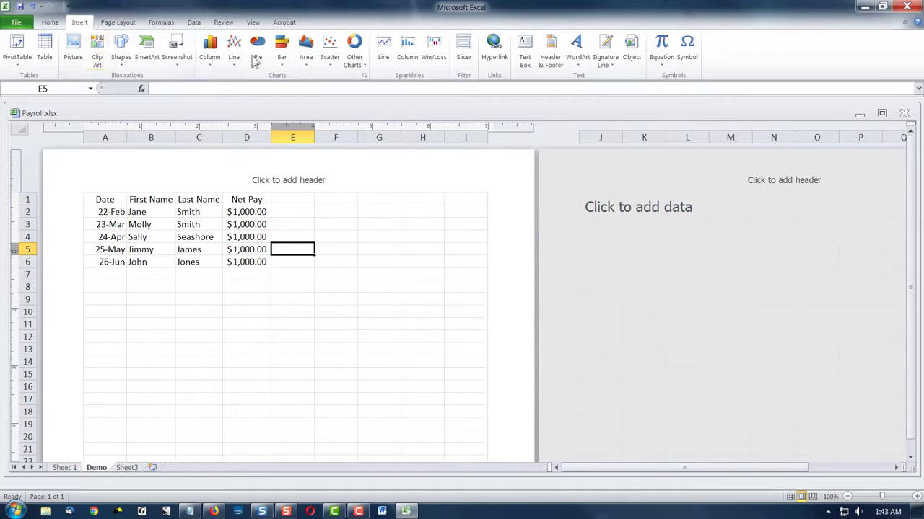
click(253, 23)
click(14, 56)
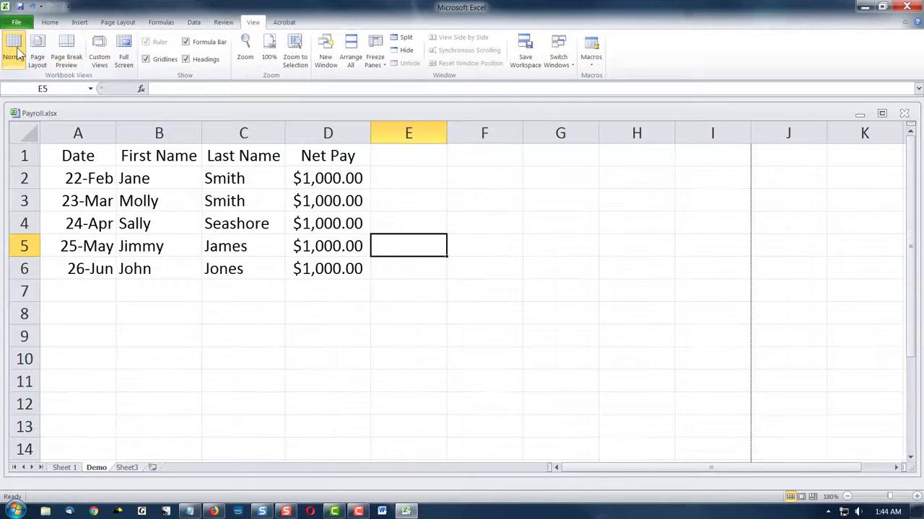
click(80, 23)
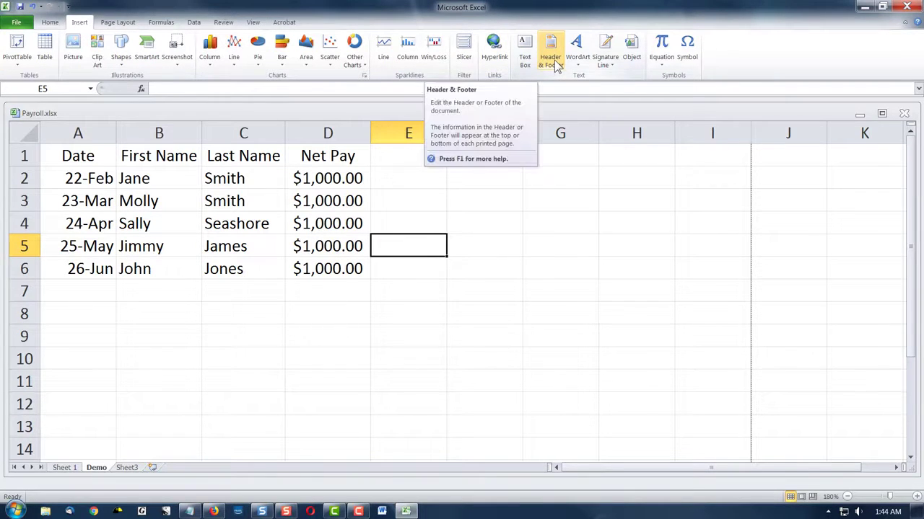
click(554, 60)
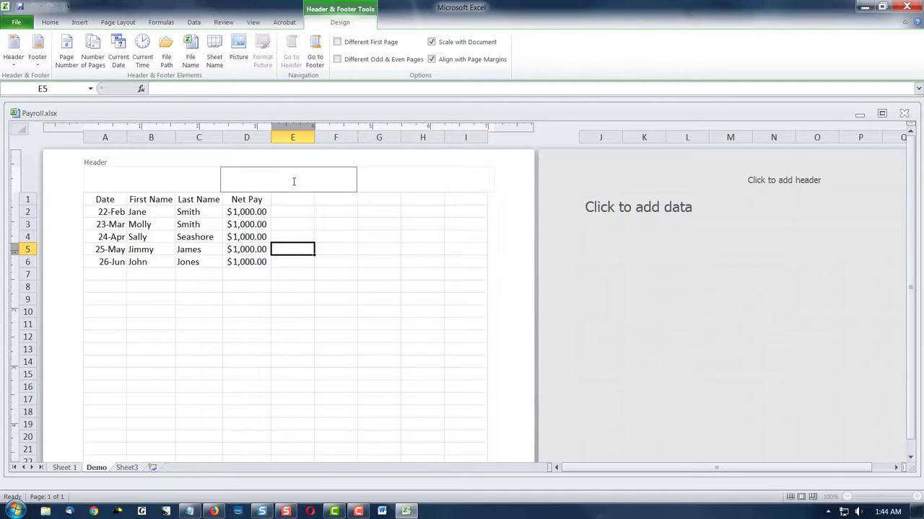
Put the File Name code centre, Current Date left and Page Number right in the header.
click(193, 49)
click(174, 182)
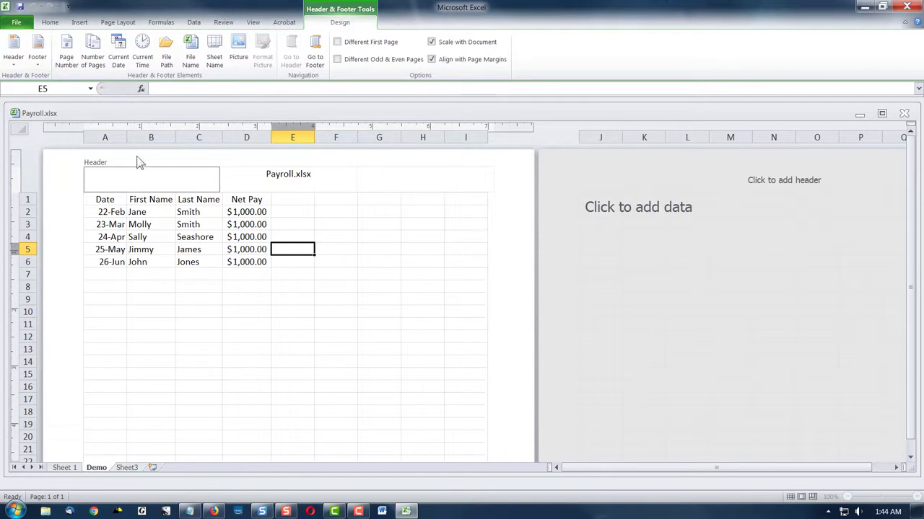
click(120, 56)
click(435, 171)
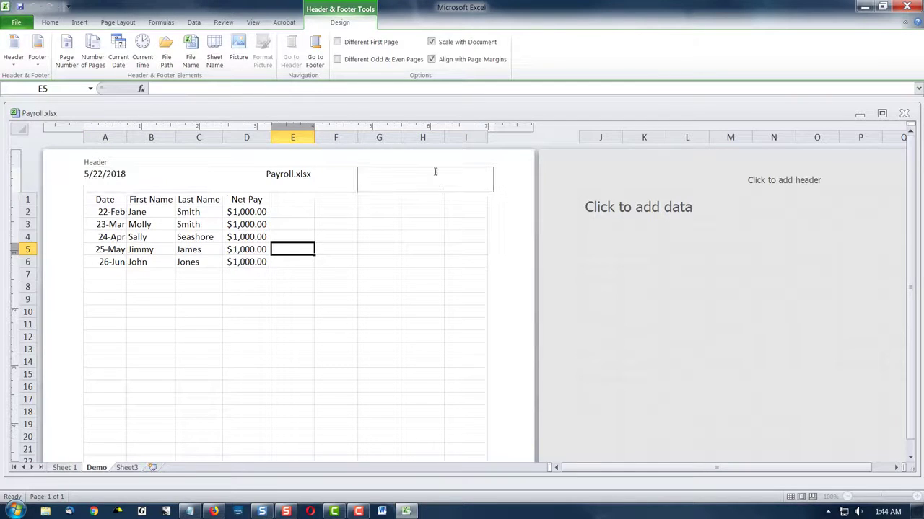
click(66, 52)
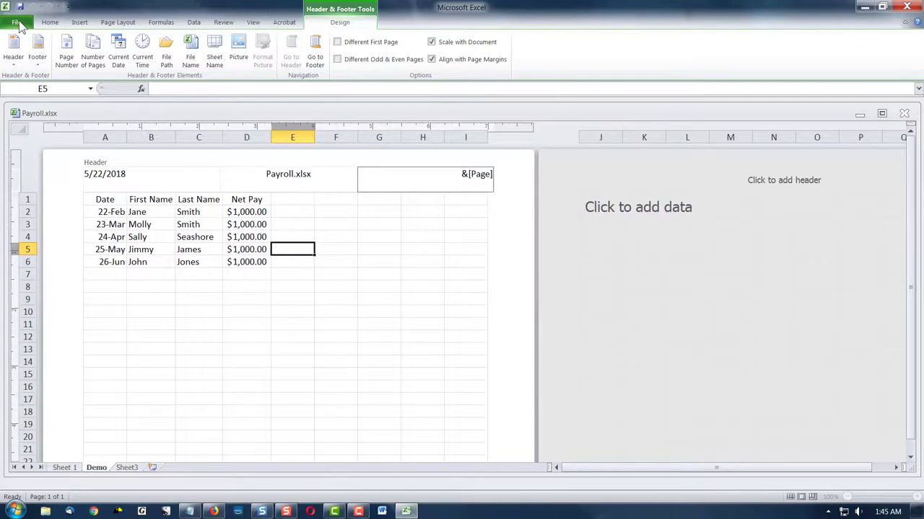
Print-preview the sheet to confirm the header shows 5/22/2018, Payroll.xlsx and page 1.
click(18, 24)
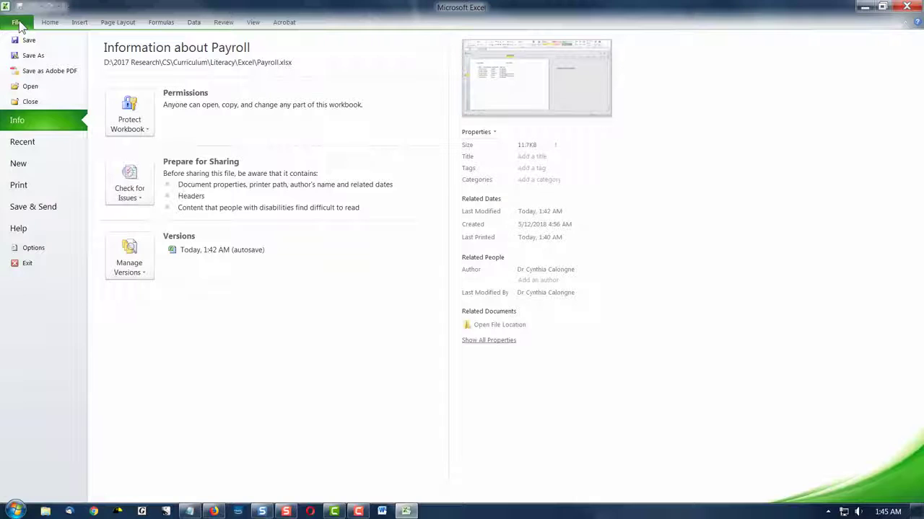
click(30, 185)
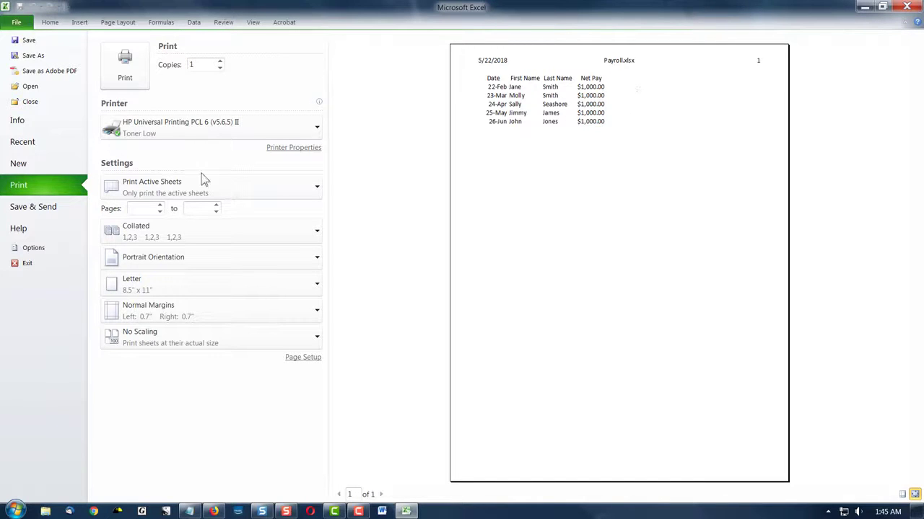
click(48, 25)
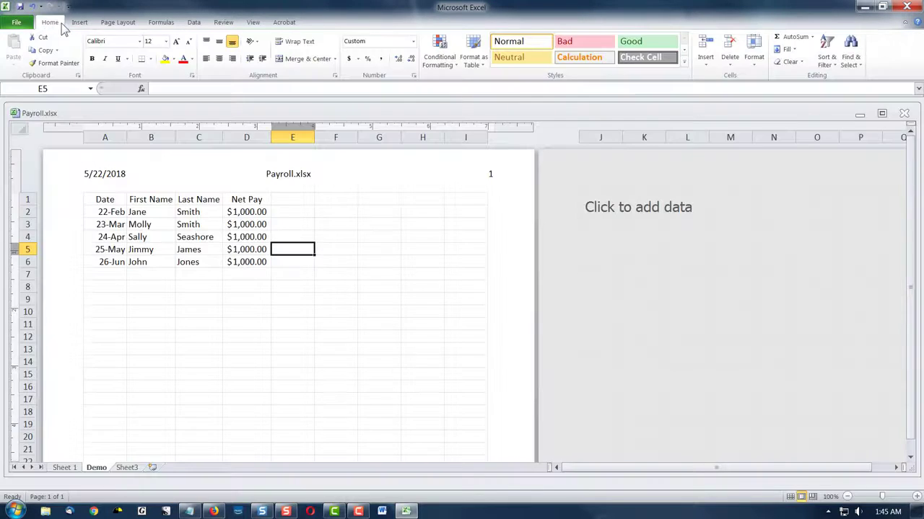
Set the page orientation to landscape and reopen the header and footer for editing.
click(113, 24)
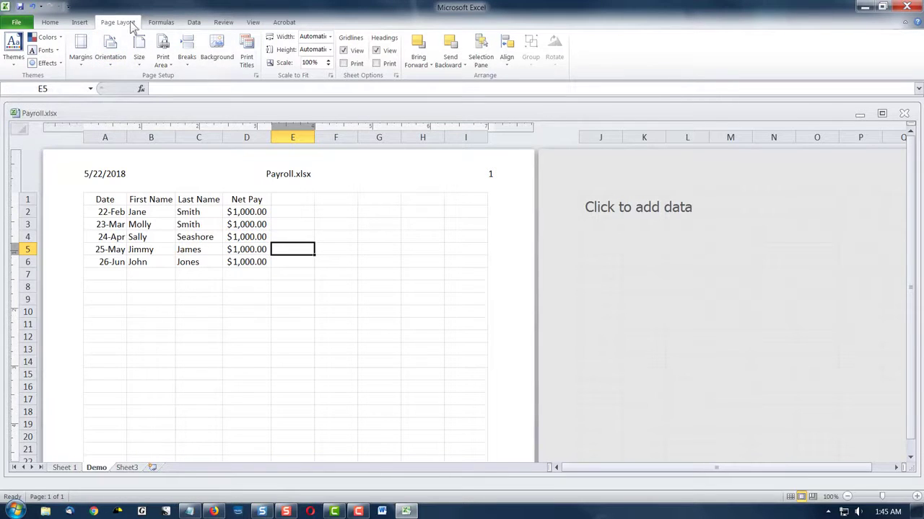
click(112, 59)
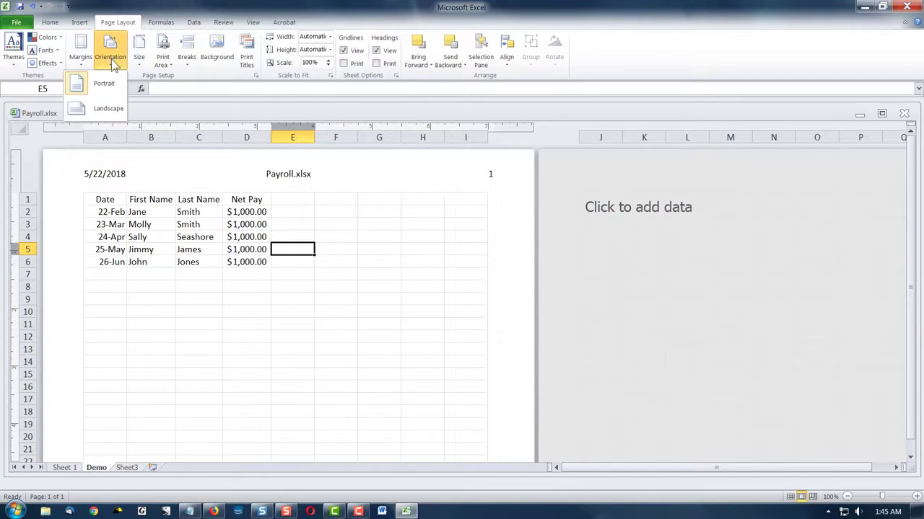
click(101, 116)
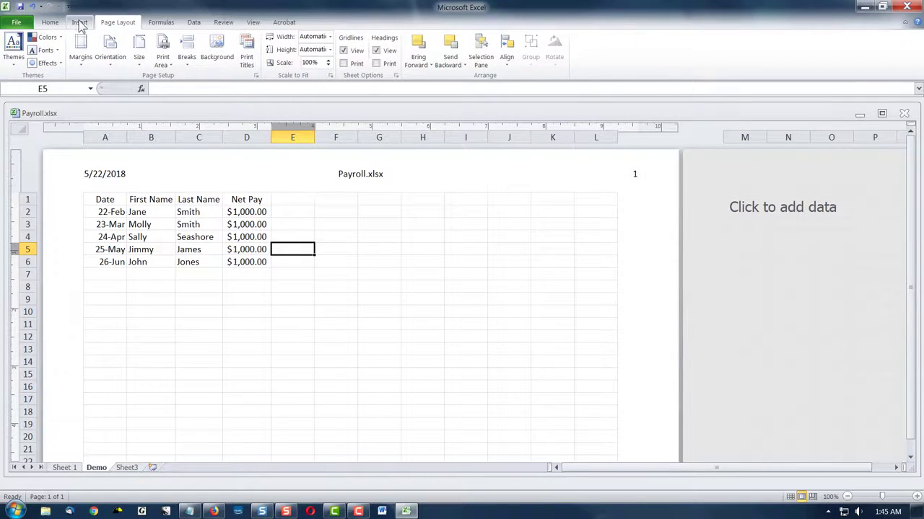
click(80, 23)
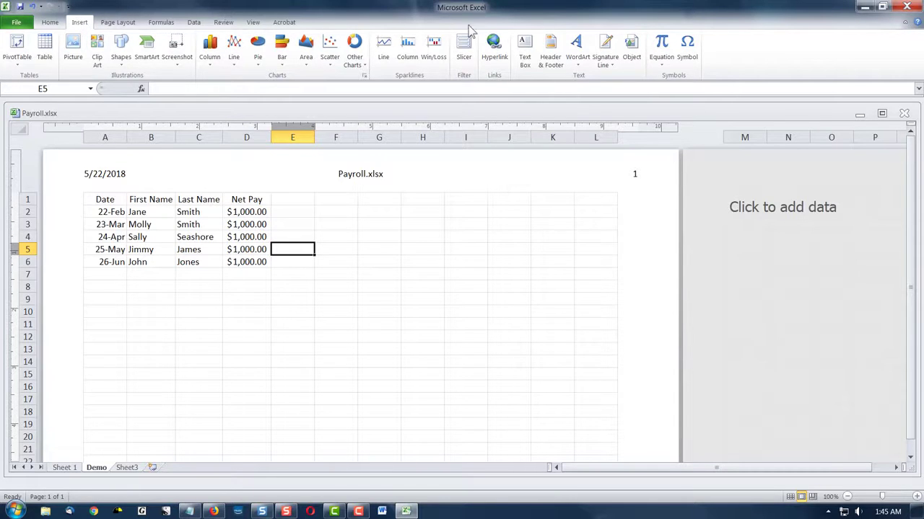
click(551, 59)
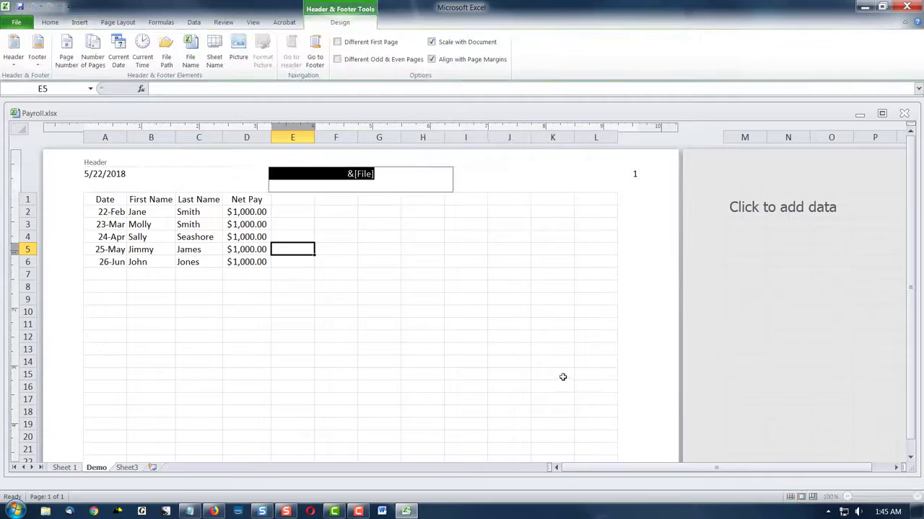
Fill the right footer section with Page Number, ' of', and Number of Pages.
click(315, 59)
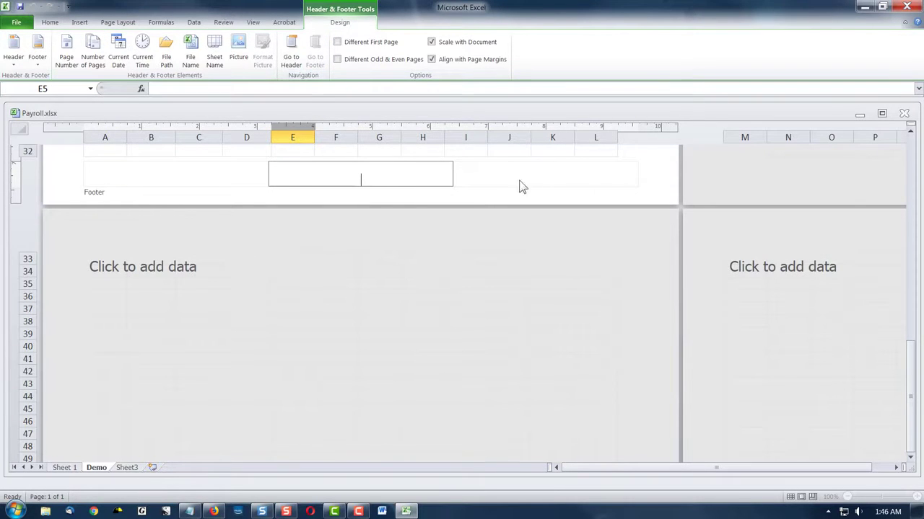
click(561, 175)
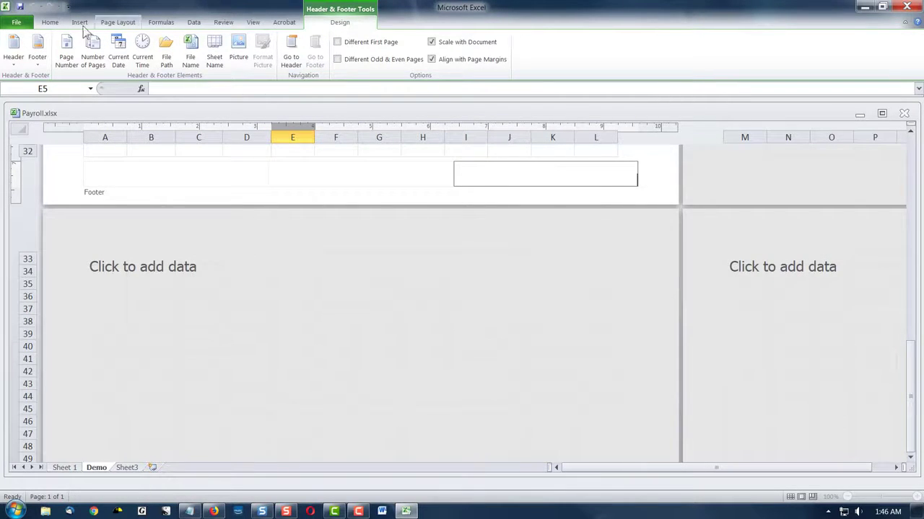
click(66, 49)
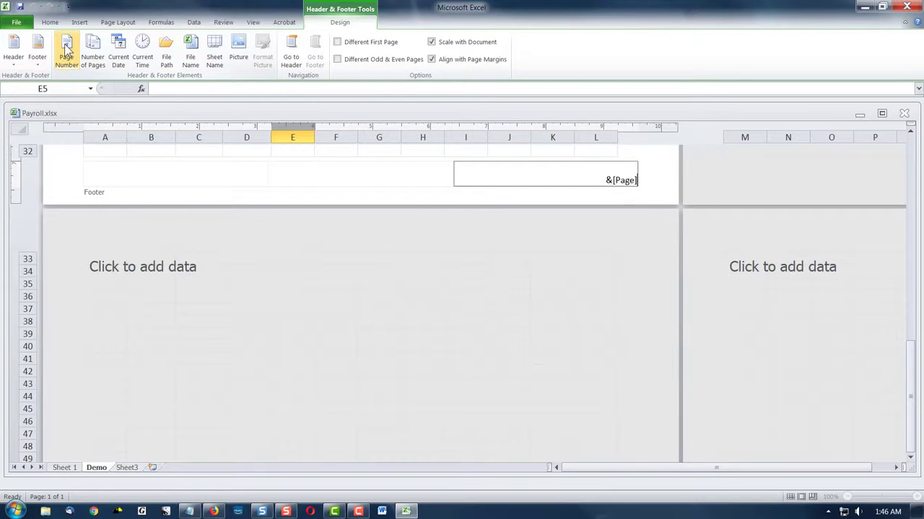
text( of)
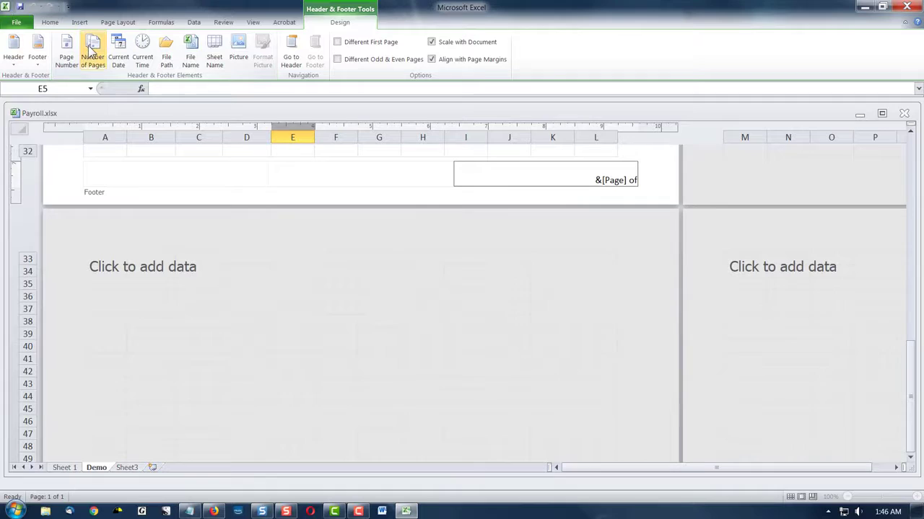
click(91, 49)
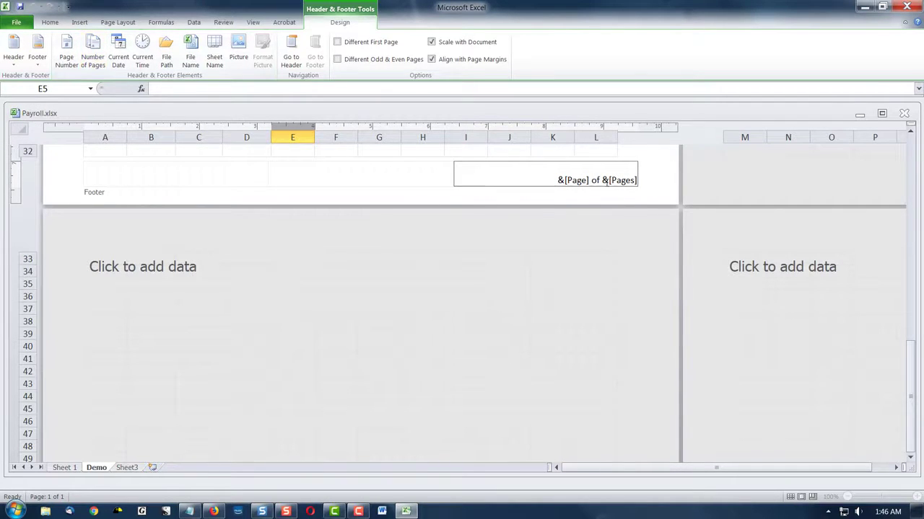
drag(602, 180, 586, 181)
click(542, 176)
Print-preview the page to check the footer, then return to the sheet.
click(14, 23)
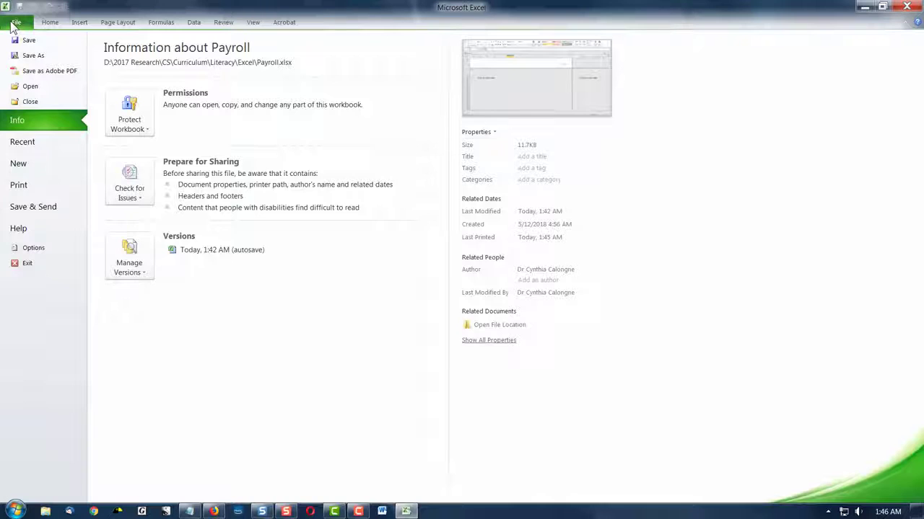
click(40, 185)
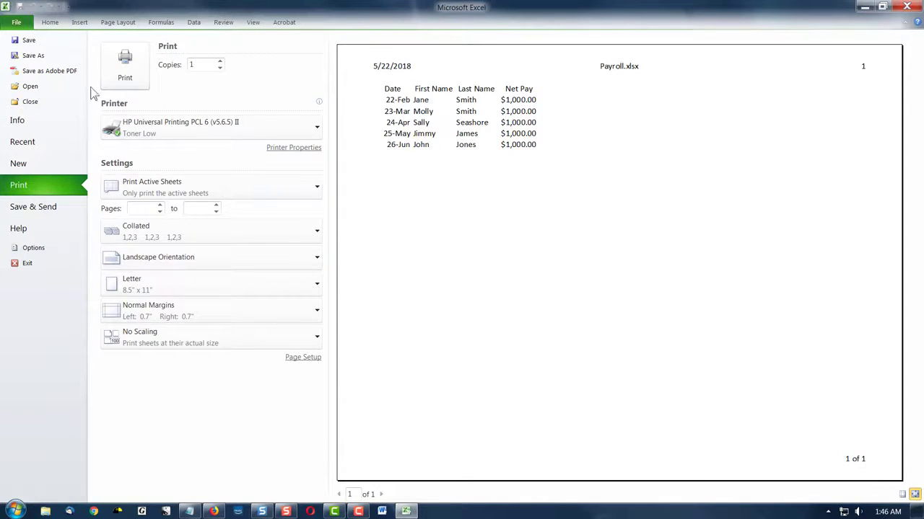
click(49, 22)
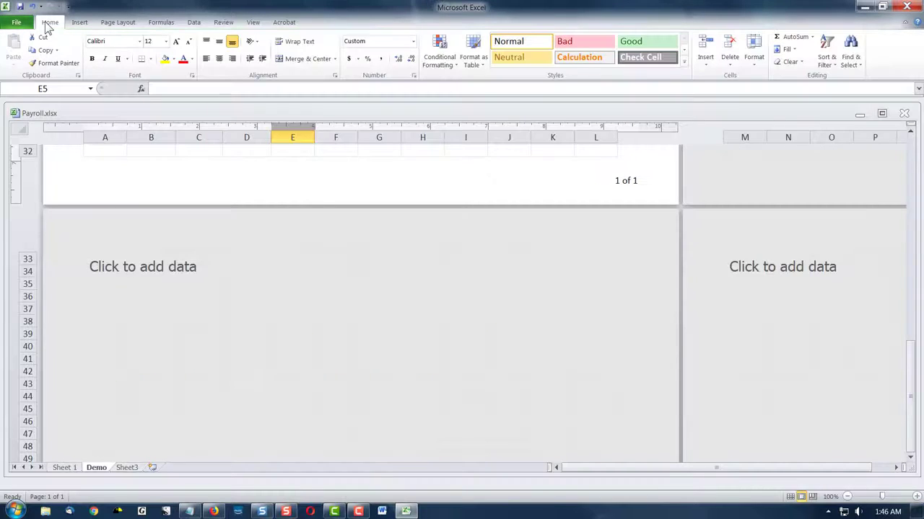
Add 'Page ' before the right footer code and preview the 'Page 1 of 1' result.
click(617, 173)
click(553, 176)
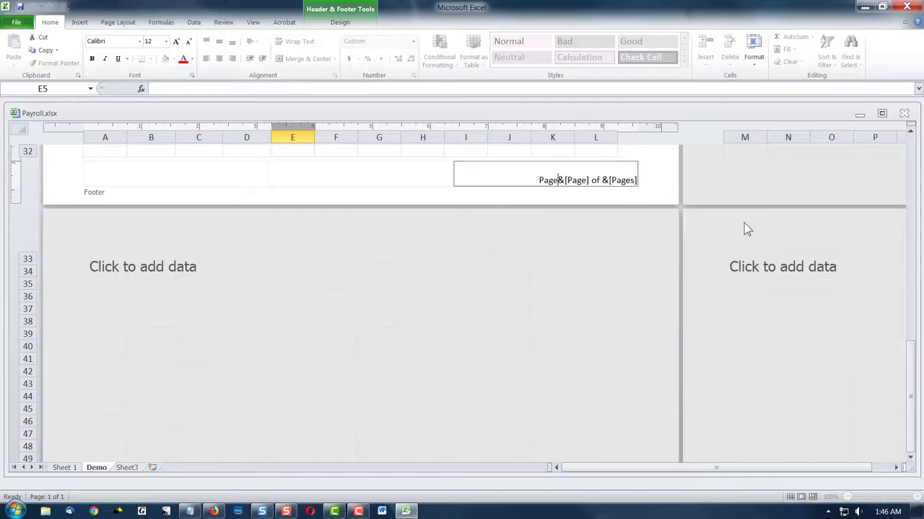
click(16, 23)
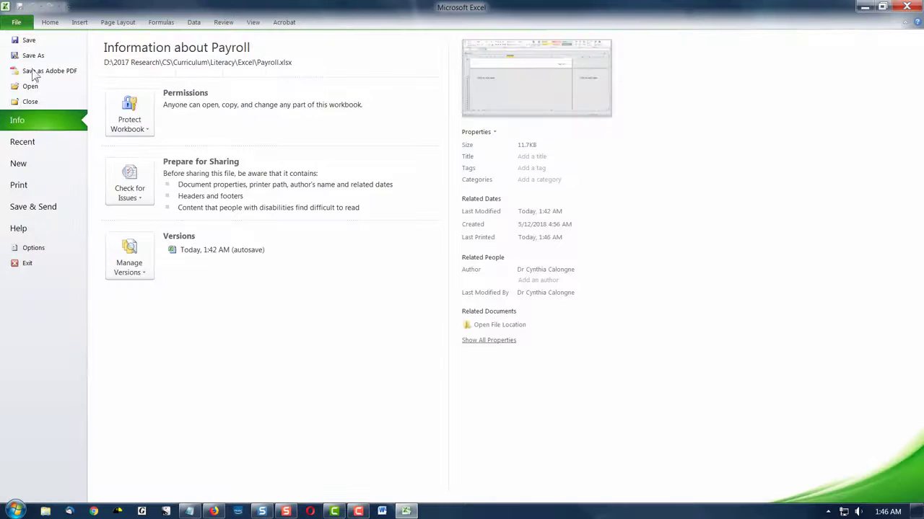
click(34, 184)
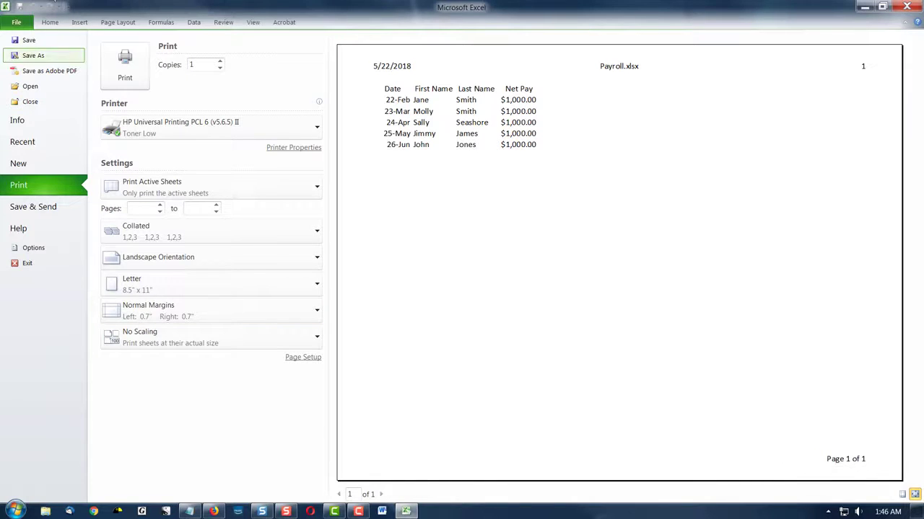
Leave the preview, switch the Payroll sheet to Normal view, and show the Insert tab.
click(45, 23)
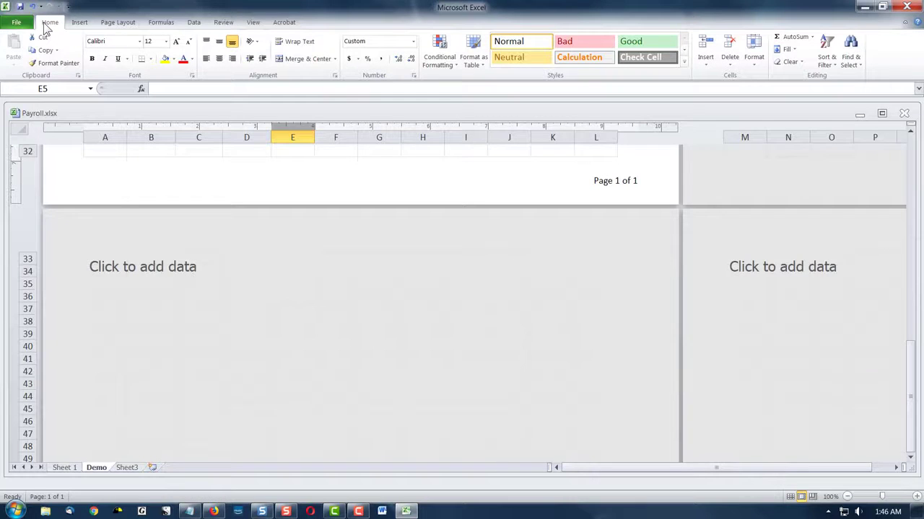
scroll(451, 192, up, 1)
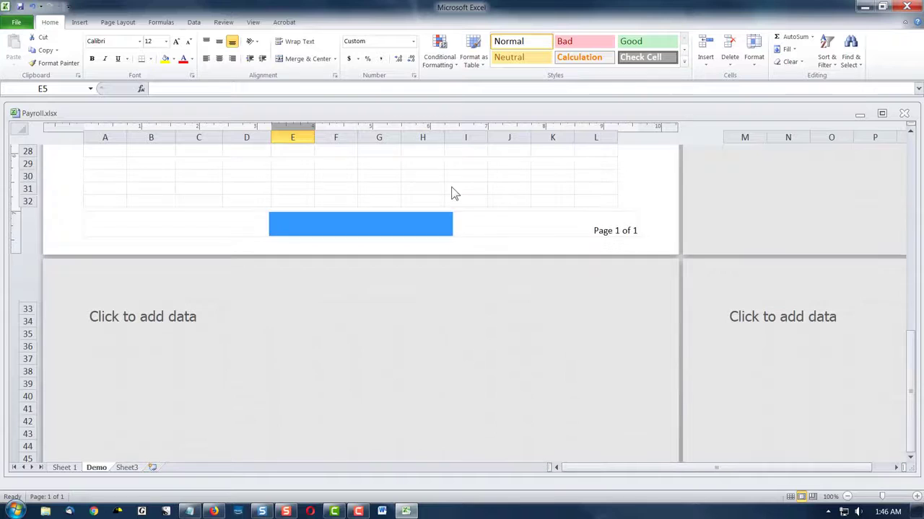
click(251, 21)
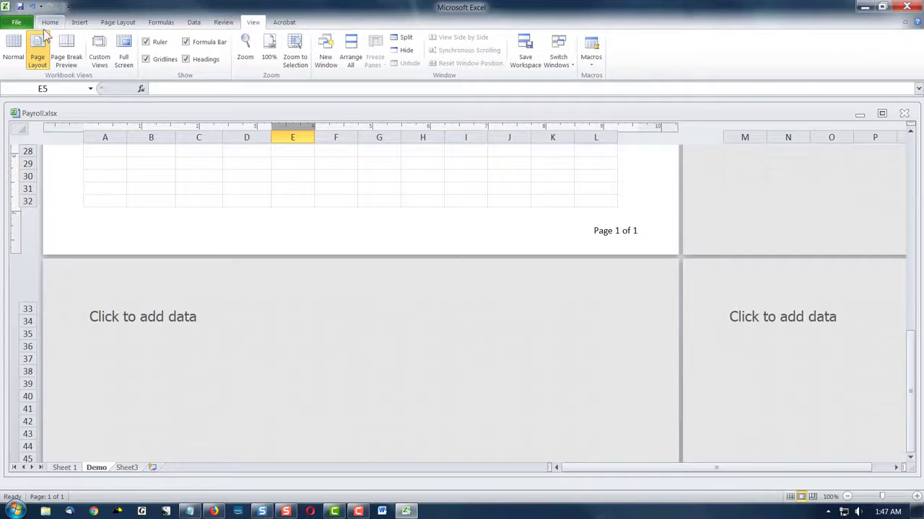
click(433, 179)
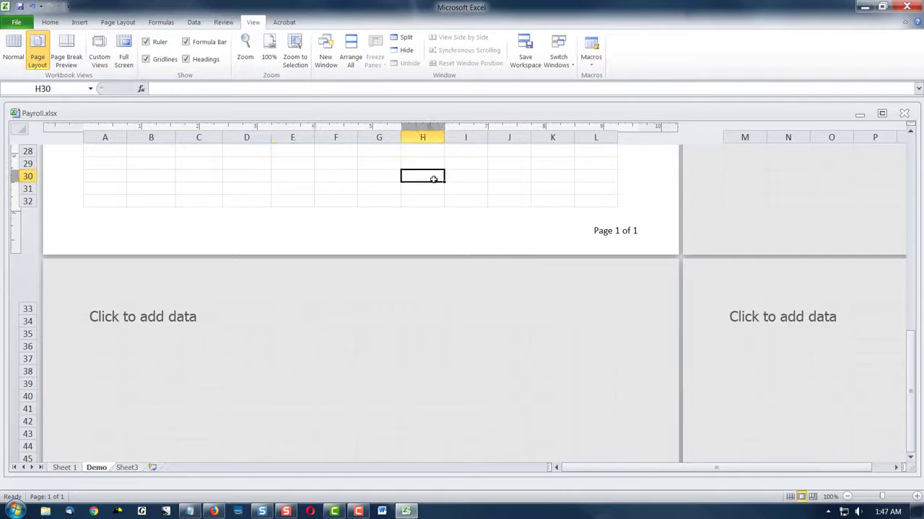
click(13, 50)
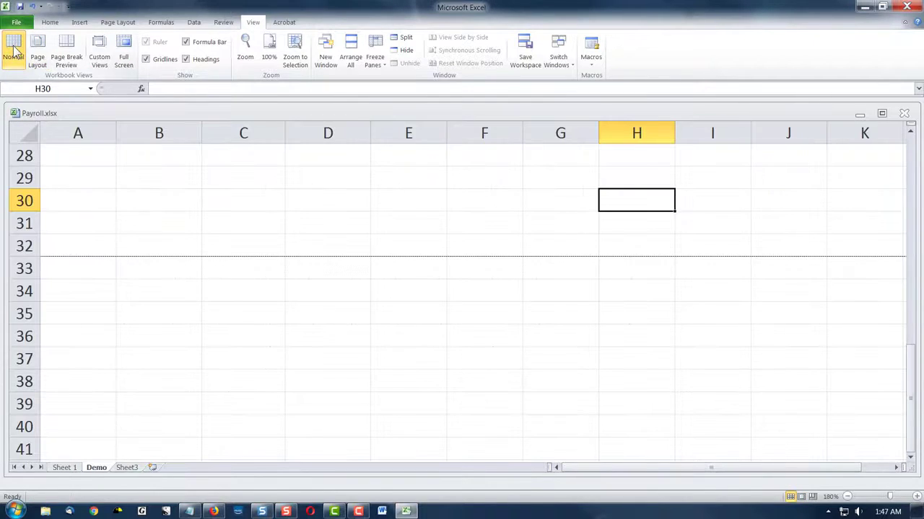
scroll(313, 258, up, 3)
scroll(313, 257, up, 1)
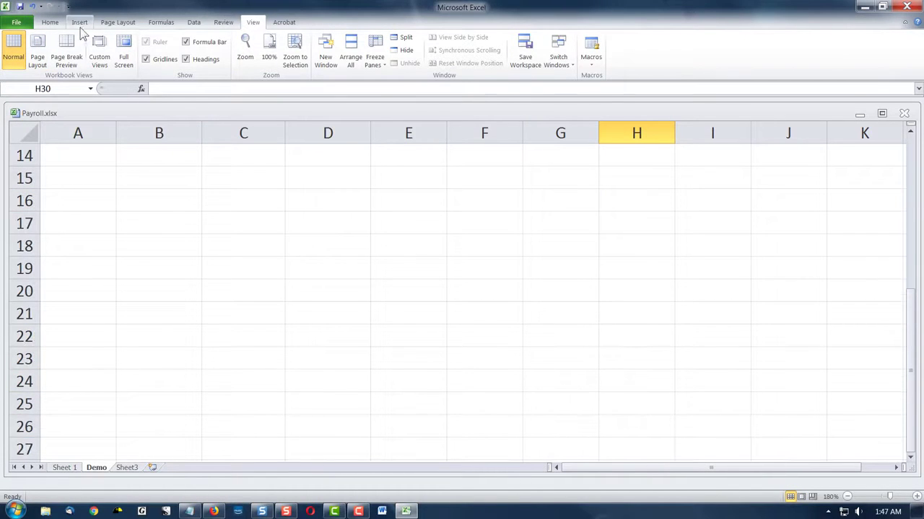
click(80, 23)
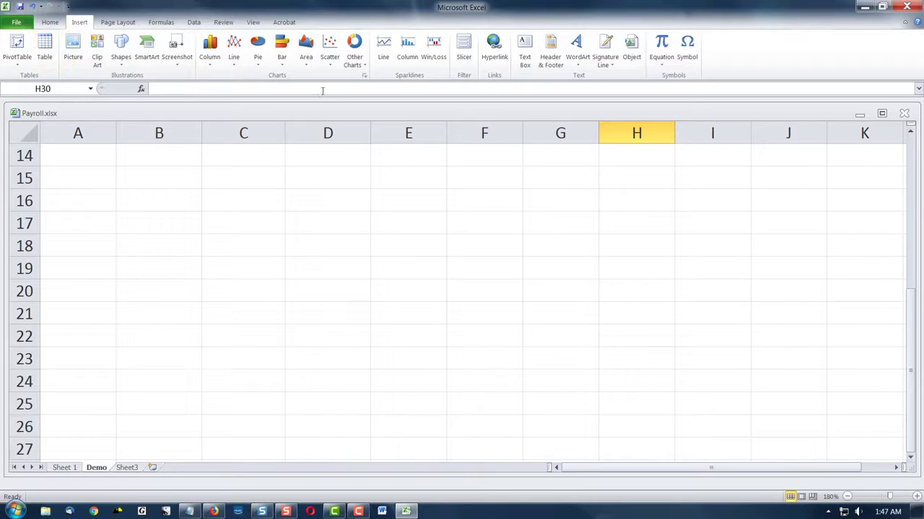
click(551, 51)
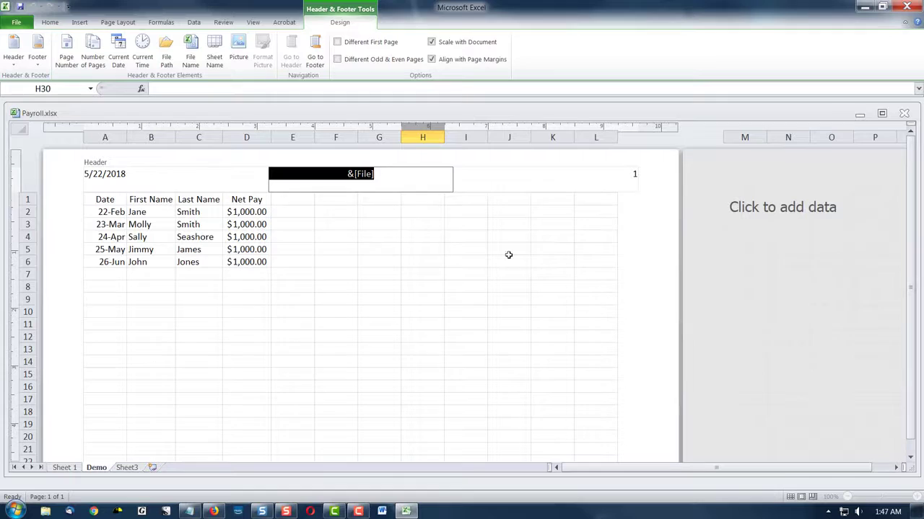
click(604, 186)
click(324, 187)
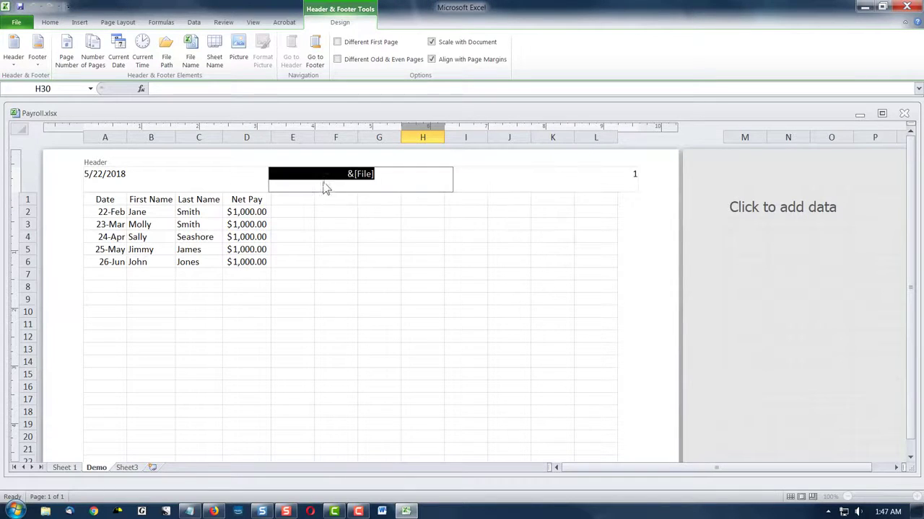
click(167, 186)
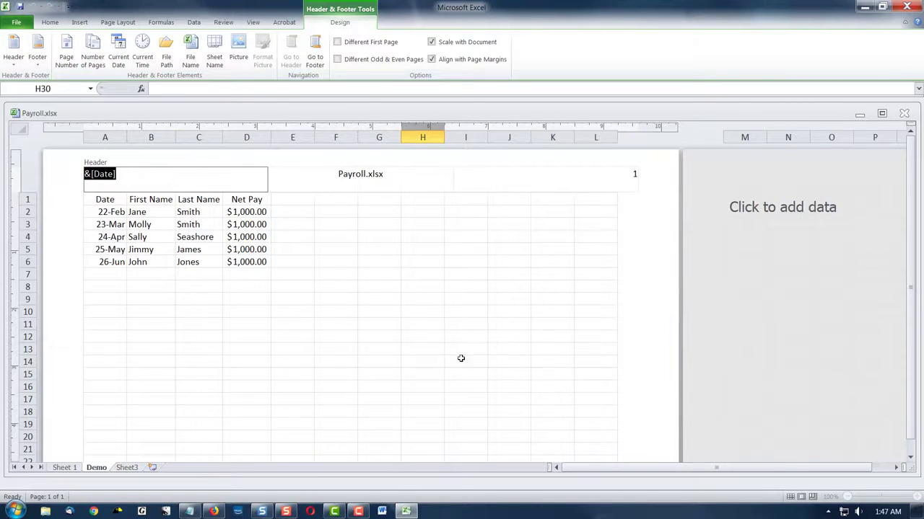
click(442, 332)
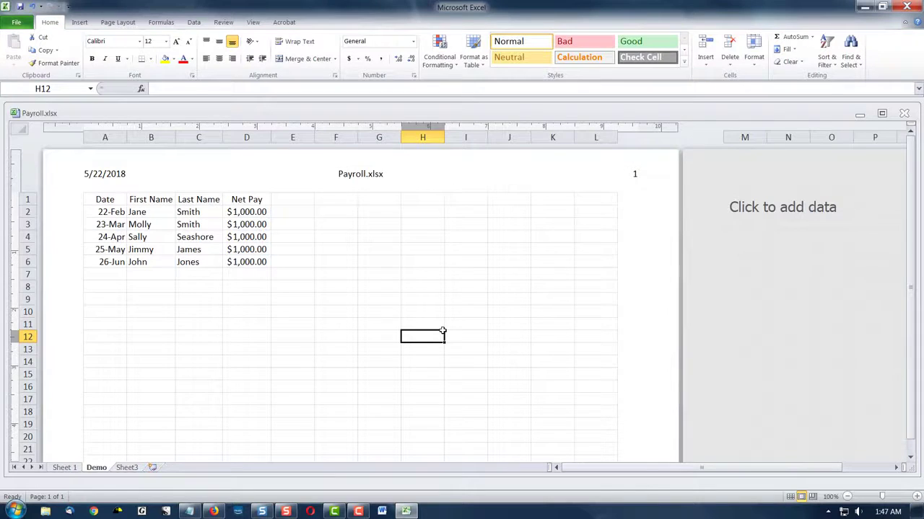
click(254, 23)
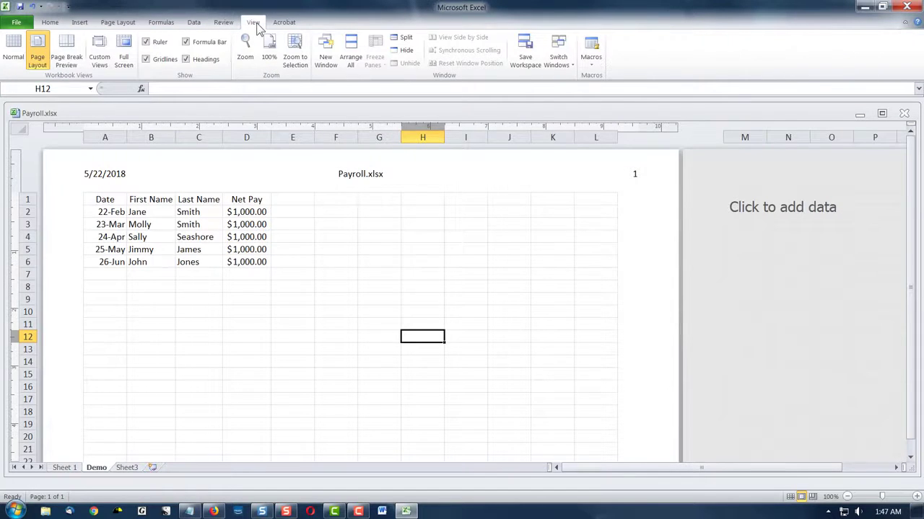
click(10, 51)
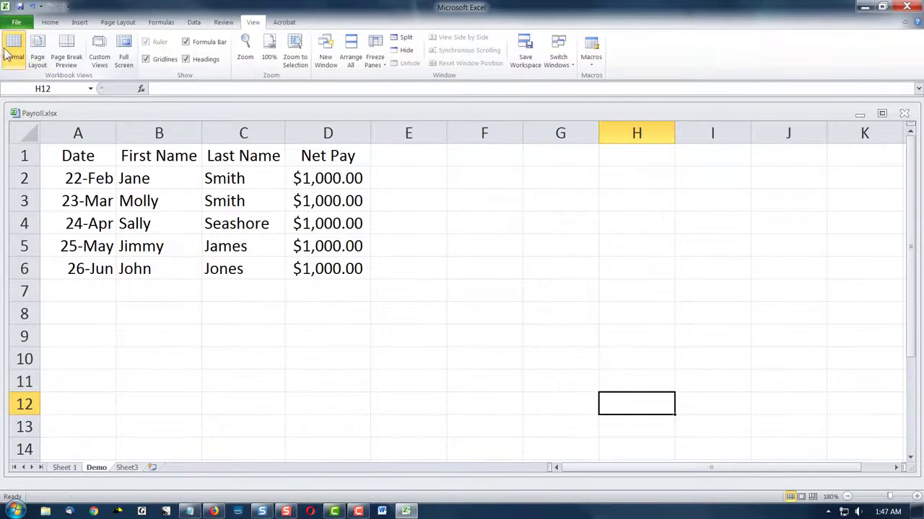